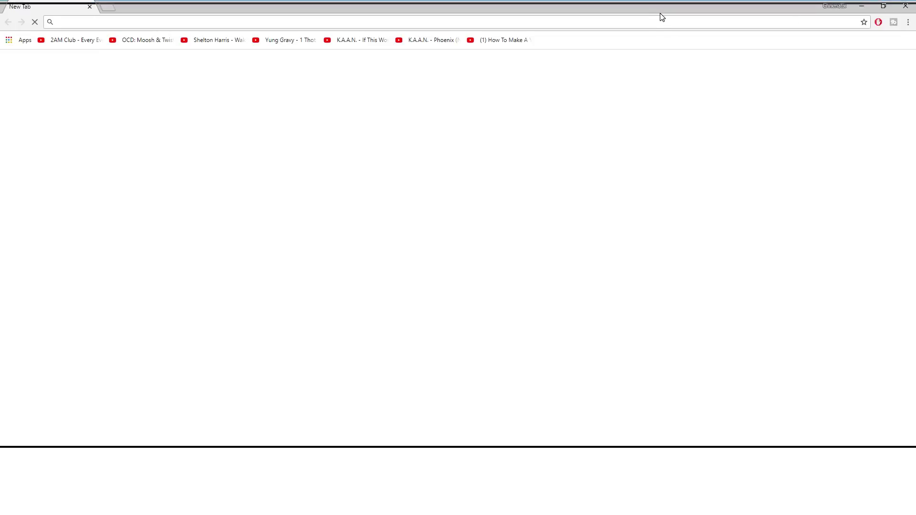
Restore the Chrome window, then drag it back to the top so the New Tab page fills the screen
left_click_drag(659, 16, 666, 113)
left_click_drag(659, 259, 650, 1)
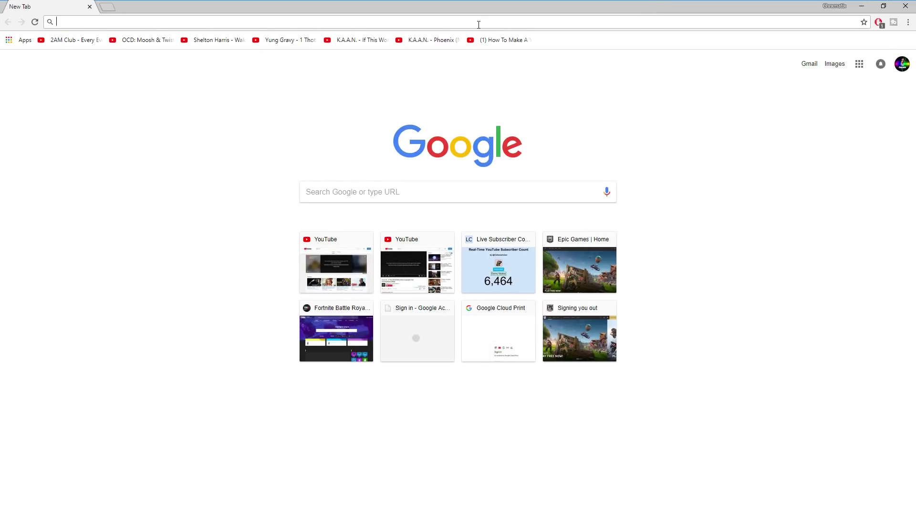
Search 'nohboard' and open the 'Free - NohBoard | Open Broadcaster Software' page to get the zip
type("no")
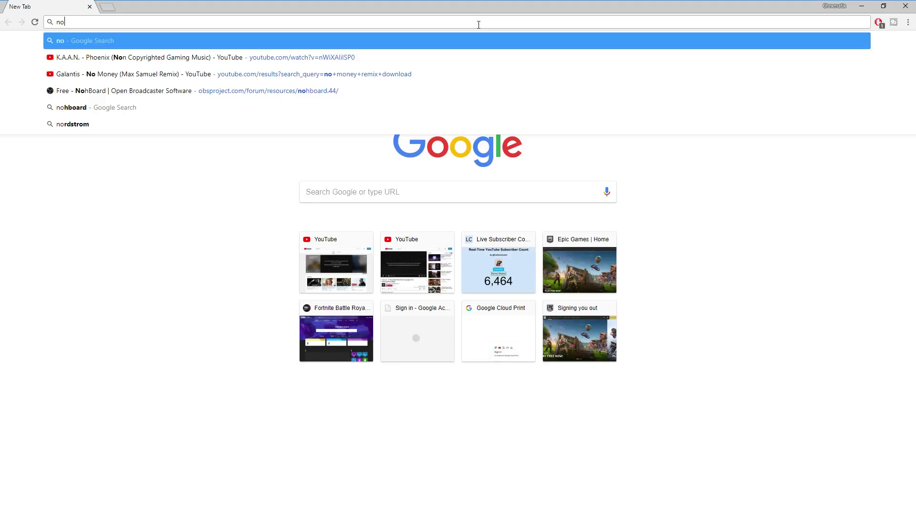
type("hboard")
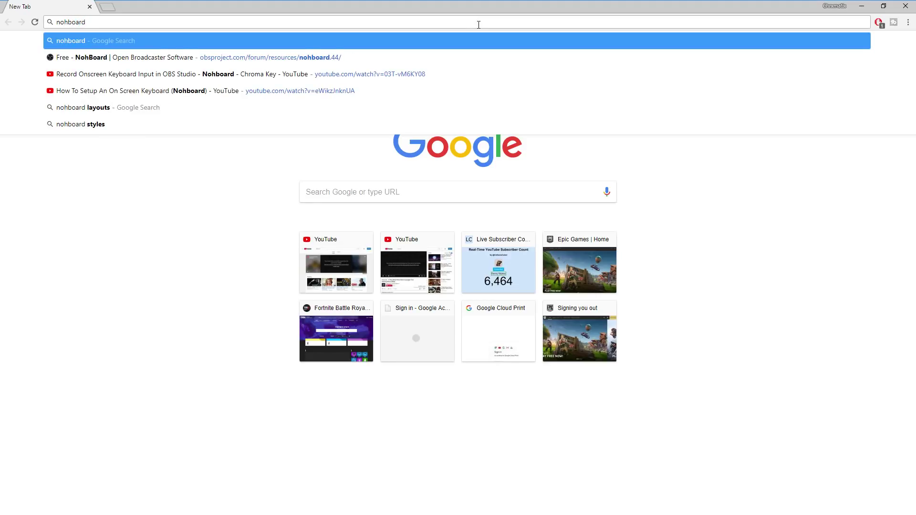
left_click(347, 59)
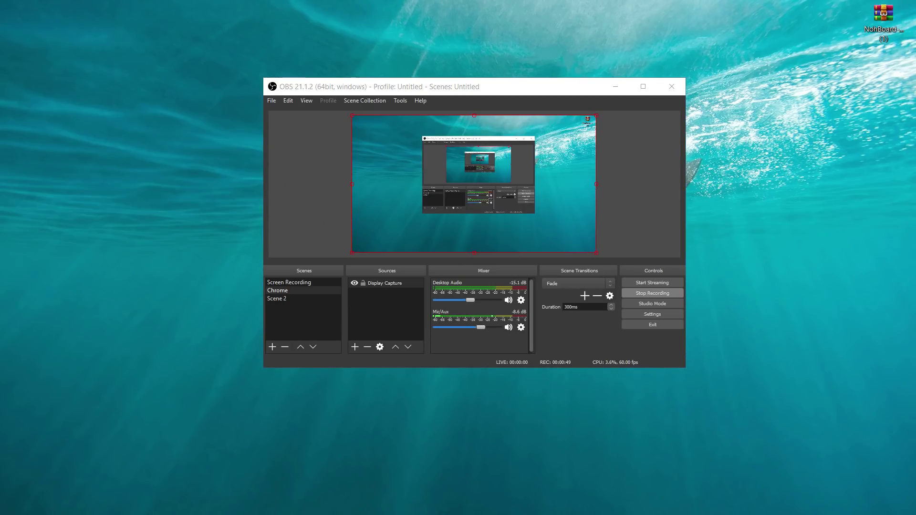
Open NohBoard-ReWrite-v1.0.1 (1).zip in WinRAR and browse the keyboards folder, NohBoard.exe and NohBoard.json
left_click_drag(884, 17, 836, 21)
double_click(838, 15)
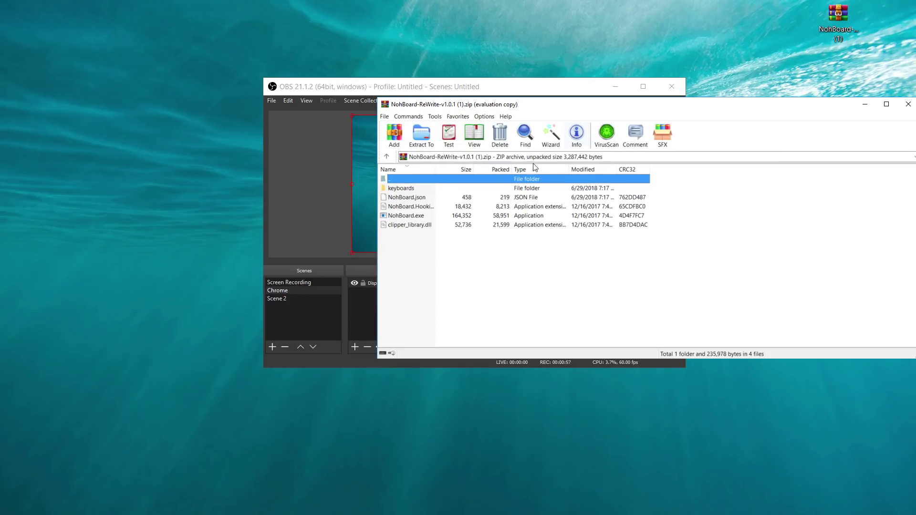
left_click(422, 190)
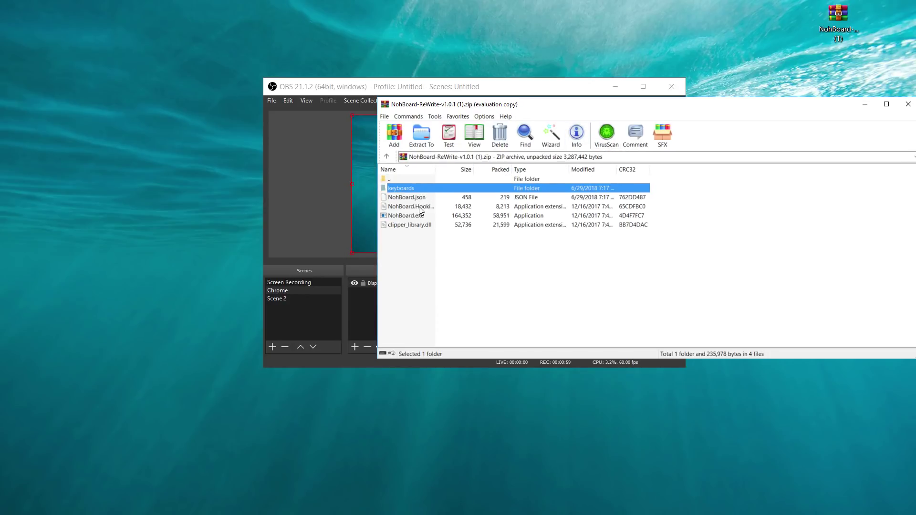
left_click(419, 207)
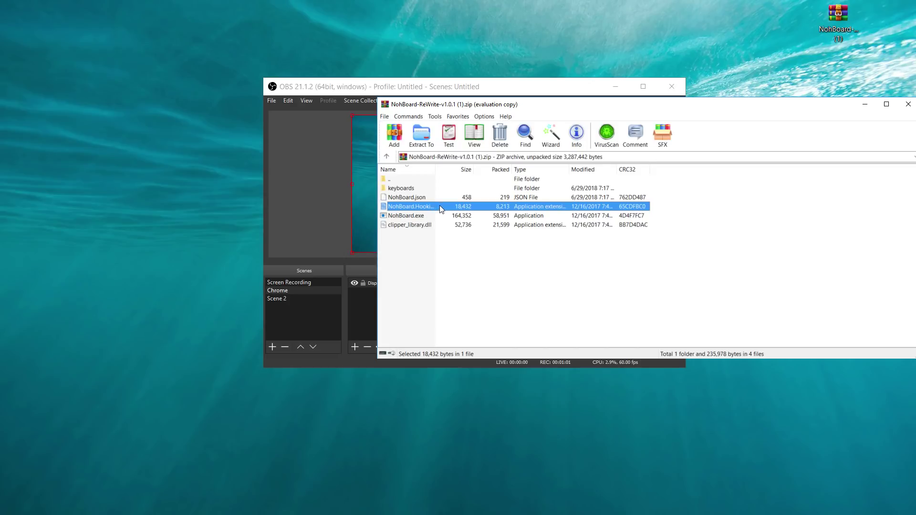
left_click(432, 216)
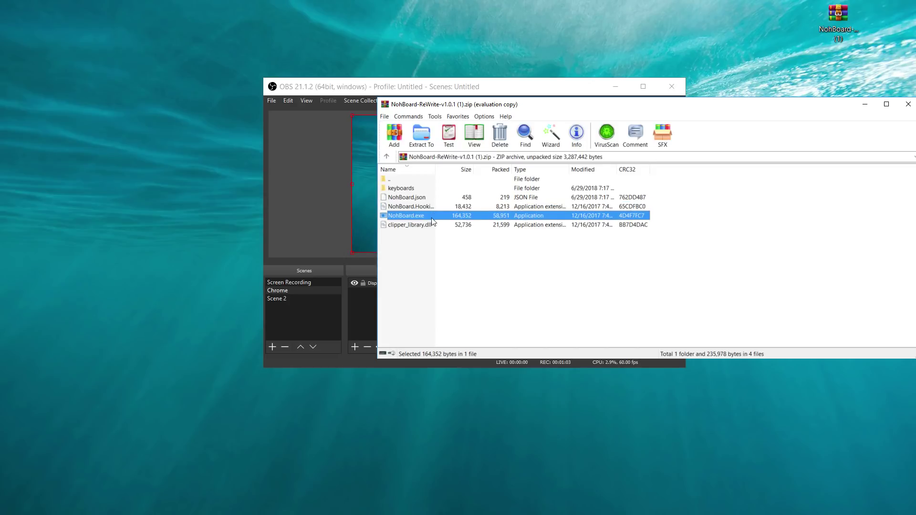
left_click(426, 226)
left_click(421, 197)
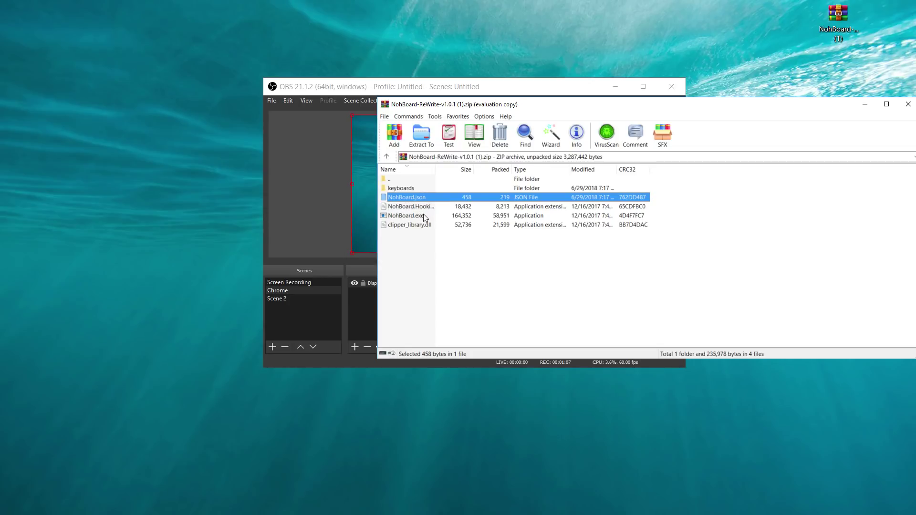
Run NohBoard.exe from the archive, place its window beside OBS, and close WinRAR
left_click_drag(567, 109, 490, 269)
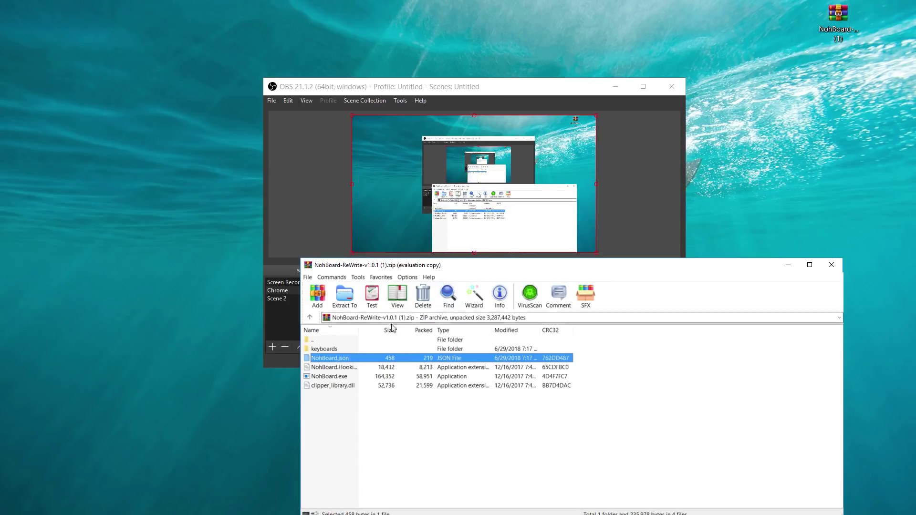
double_click(334, 376)
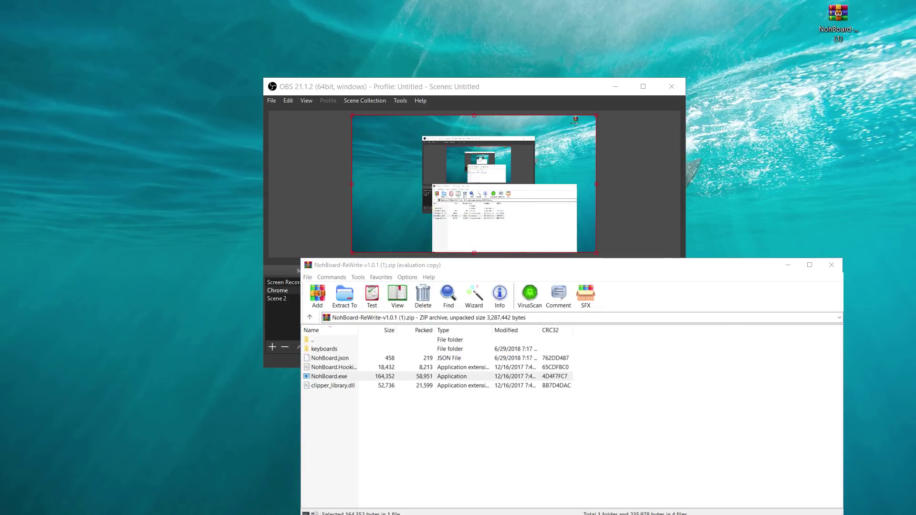
left_click_drag(895, 32, 781, 64)
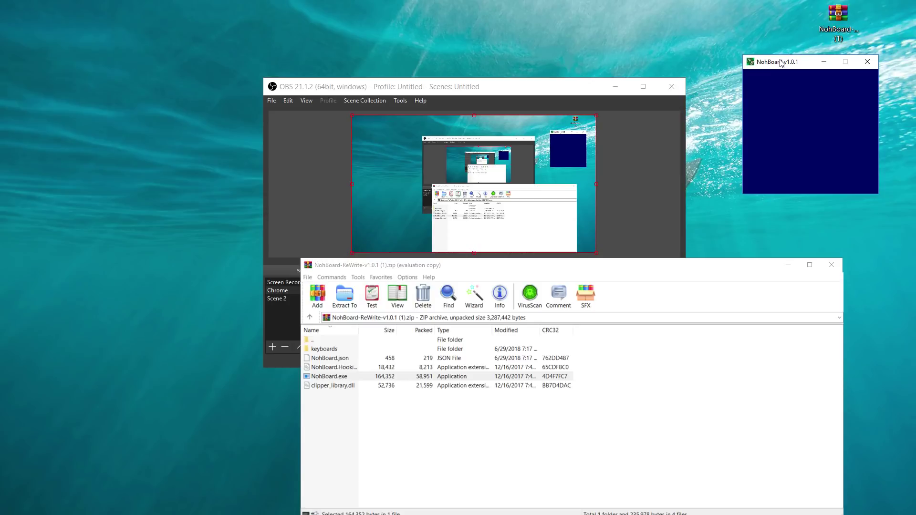
left_click(832, 265)
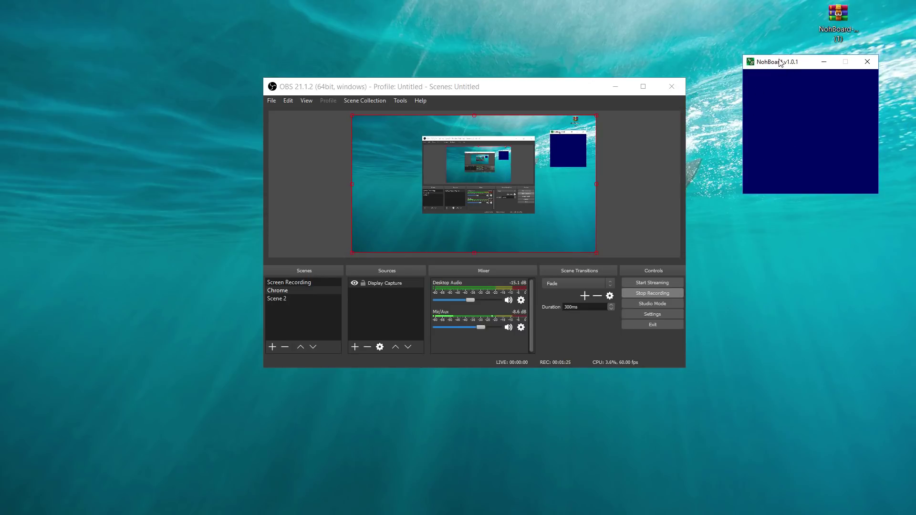
left_click_drag(785, 63, 758, 70)
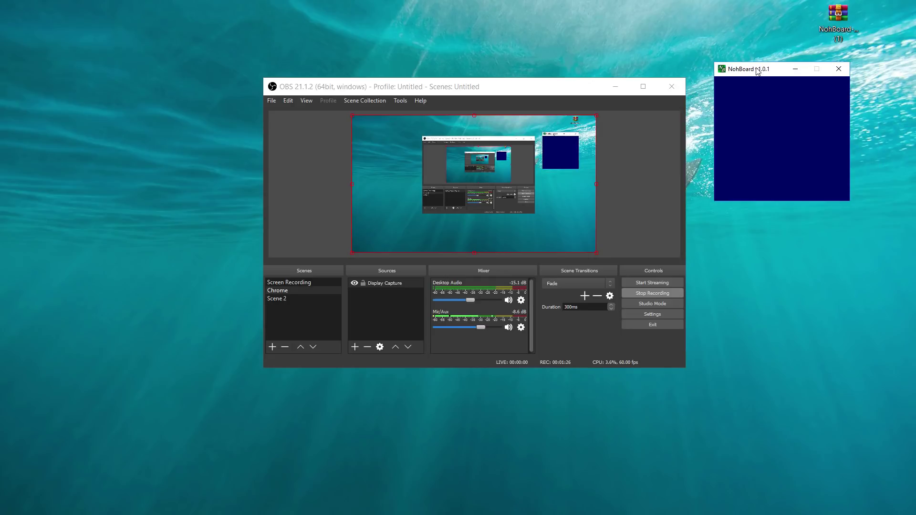
Load the BurningFish keyboard category from the Load Keyboard dialog, then close it
right_click(759, 120)
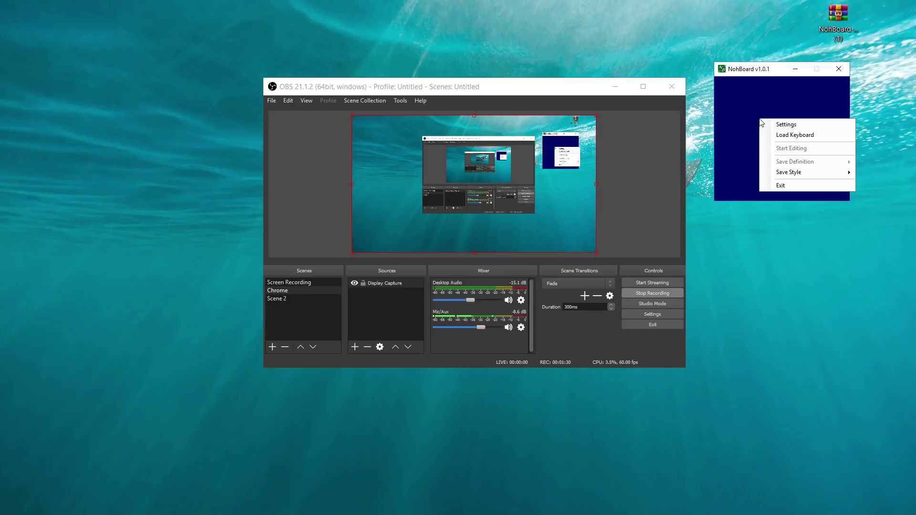
left_click(793, 137)
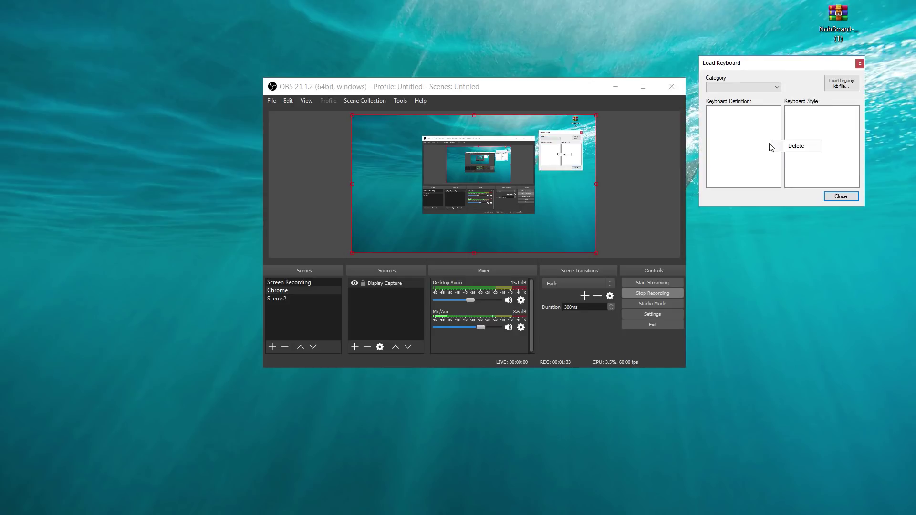
left_click(755, 85)
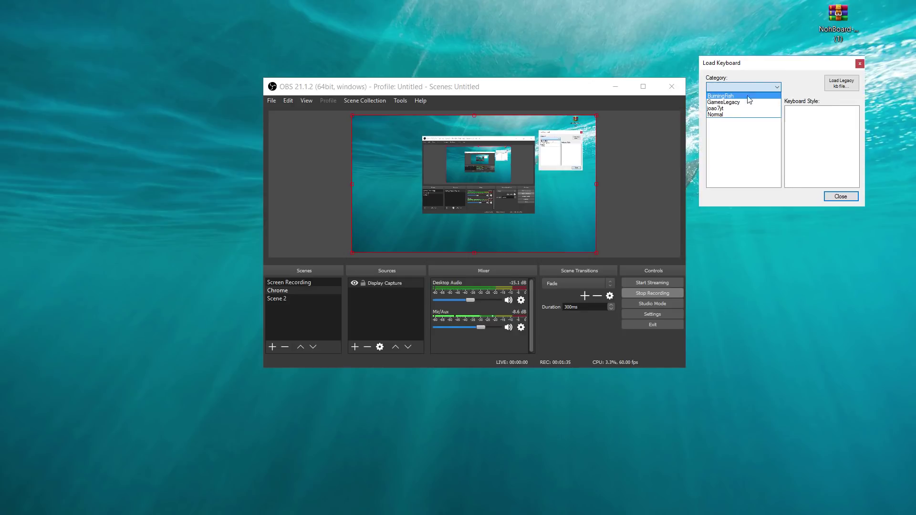
left_click(733, 89)
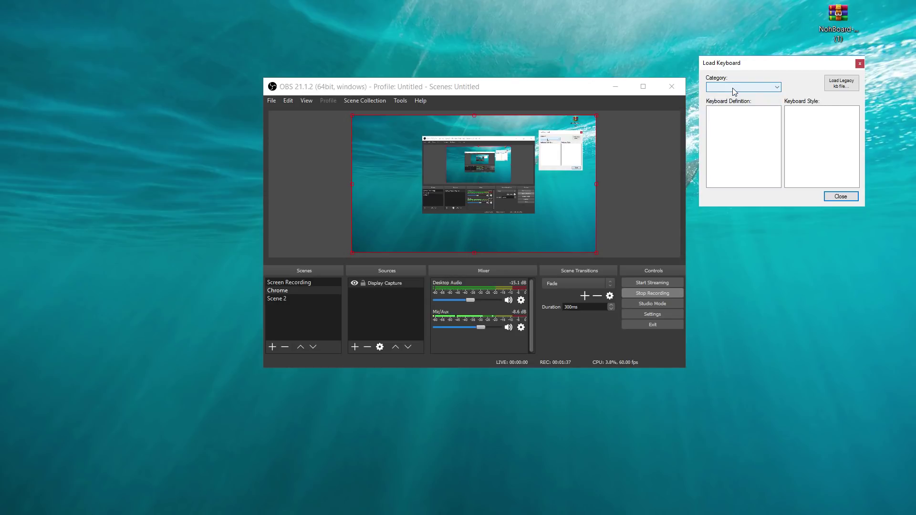
left_click(734, 89)
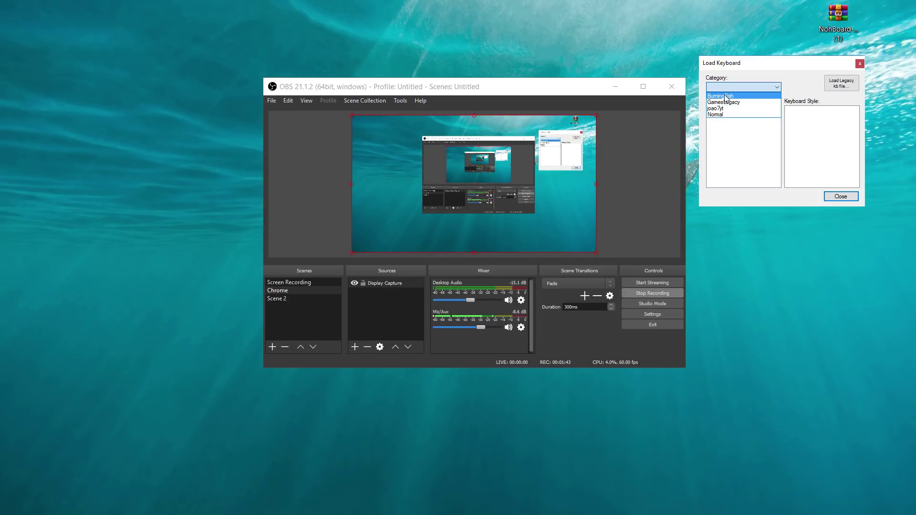
left_click(725, 96)
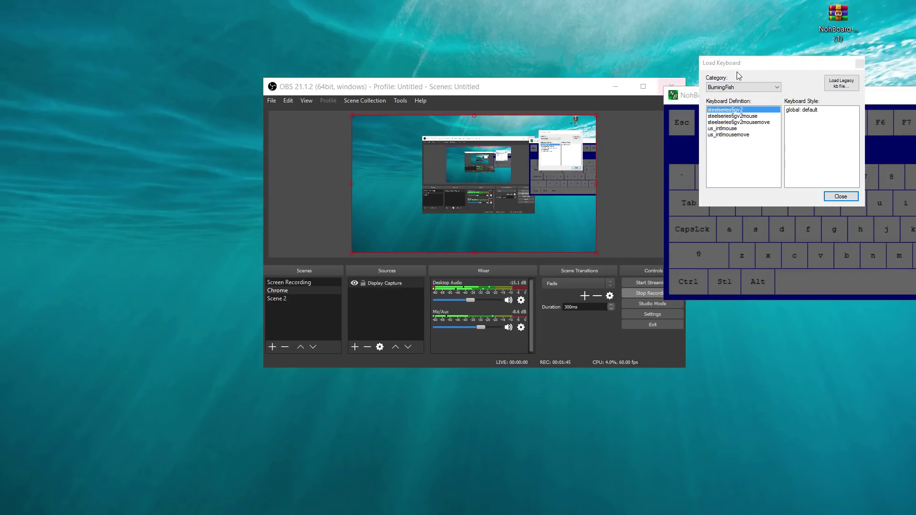
left_click(860, 64)
Reposition the overlay, try the us_intlmouse and us_intlmousemove layouts, then switch to GamesLegacy
left_click_drag(801, 95, 476, 6)
left_click_drag(592, 5, 552, 41)
right_click(581, 108)
left_click(616, 125)
left_click(499, 71)
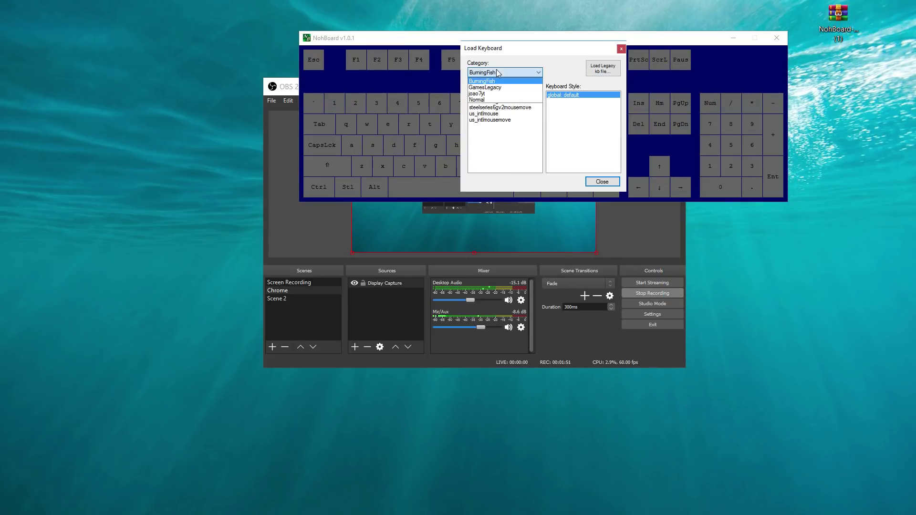
left_click(499, 124)
left_click(499, 114)
left_click(496, 120)
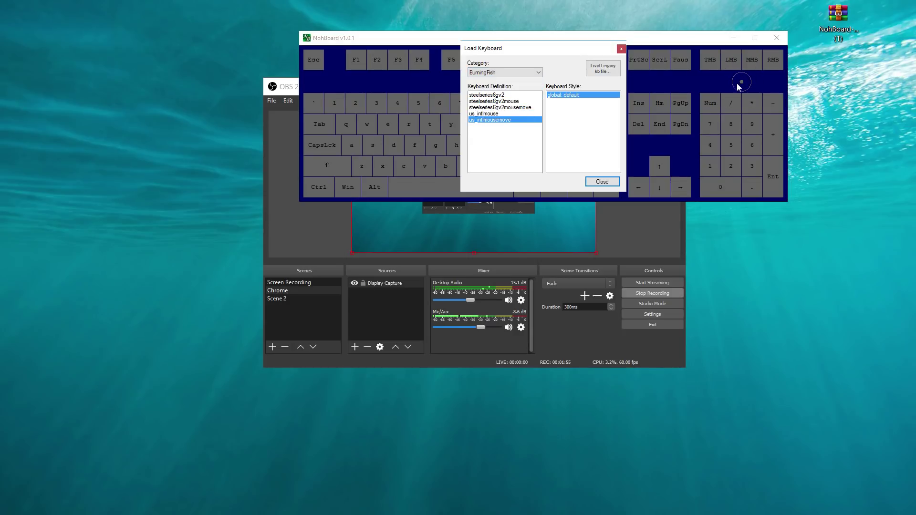
left_click(498, 72)
left_click(497, 92)
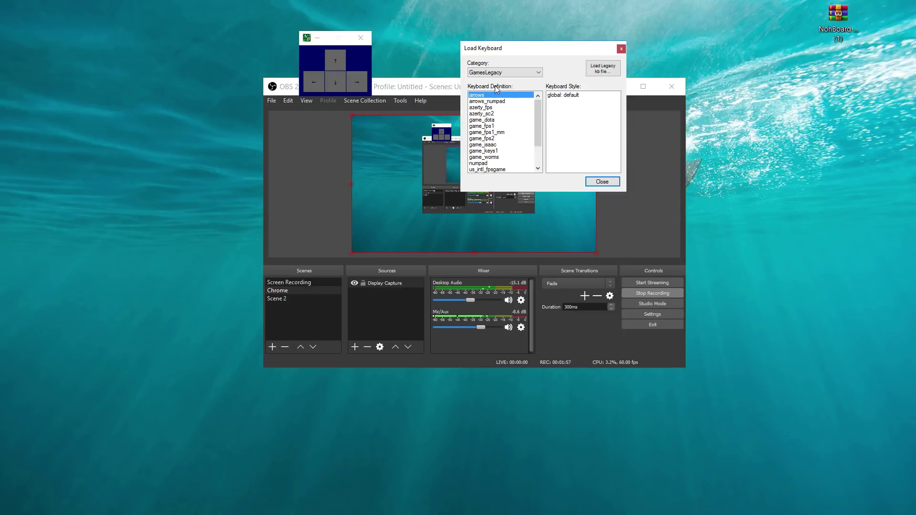
Step through the GamesLegacy keyboard definitions and close the loader
key("Down")
key("Down")
key("Down")
key("Down")
key("Down")
key("Down")
key("Down")
key("Down")
key("Down")
key("Down")
key("Down")
key("Down")
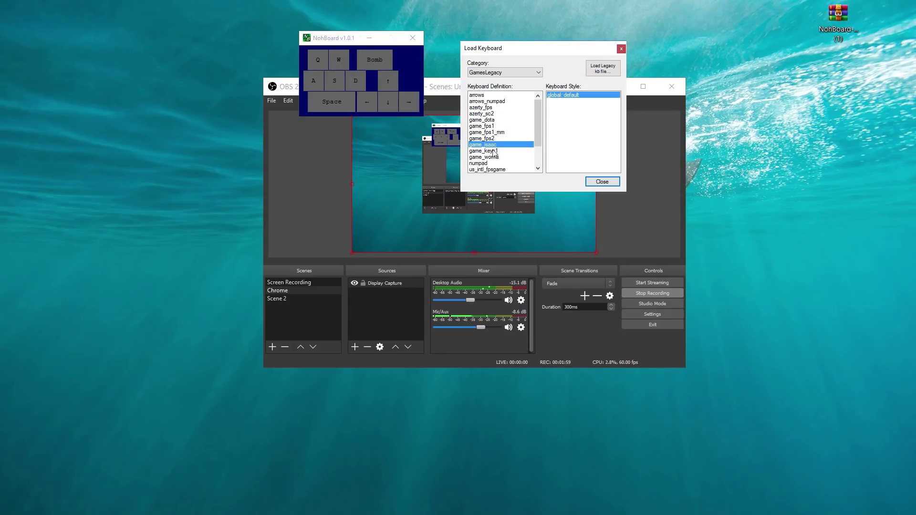
key("Up")
key("Up")
key("Up")
key("Up")
key("Up")
key("Up")
key("Up")
key("Up")
key("Up")
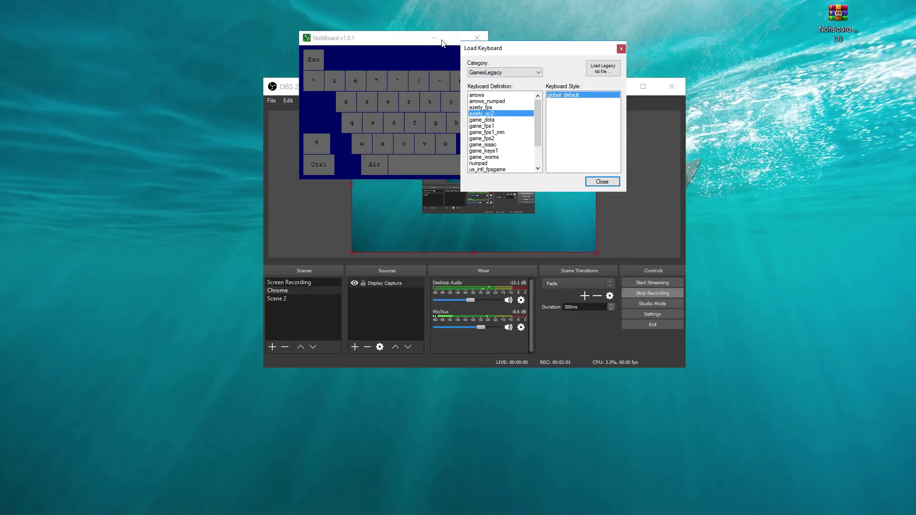
left_click(615, 48)
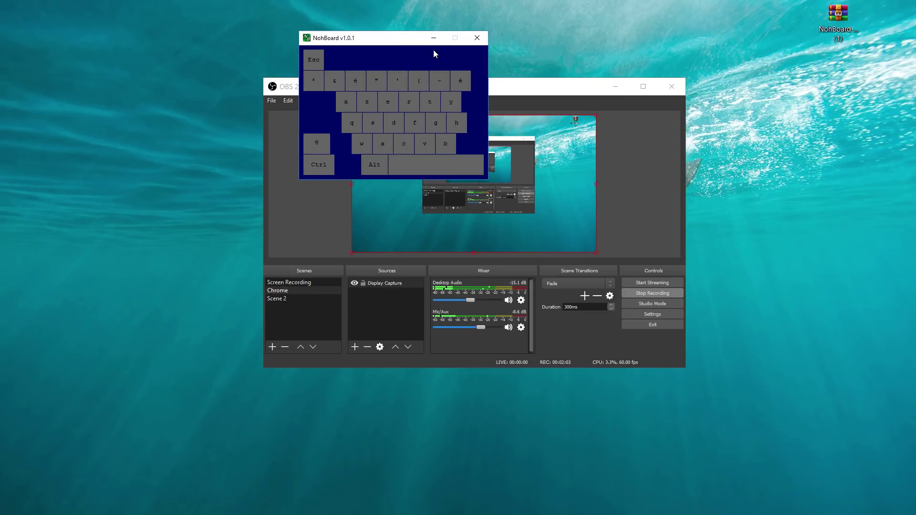
Reopen Load Keyboard, choose the joao7yt category's fps definition, and move the dialog aside
right_click(363, 63)
left_click(465, 82)
left_click(363, 61)
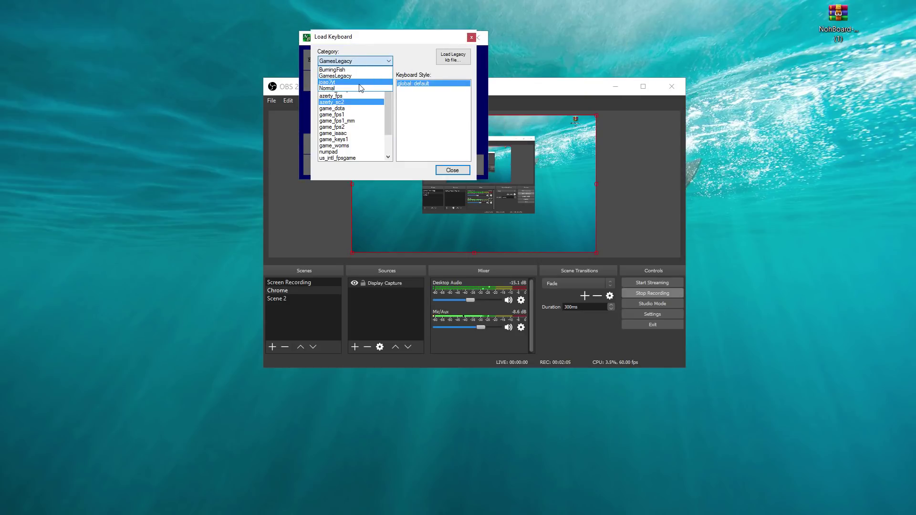
left_click(350, 83)
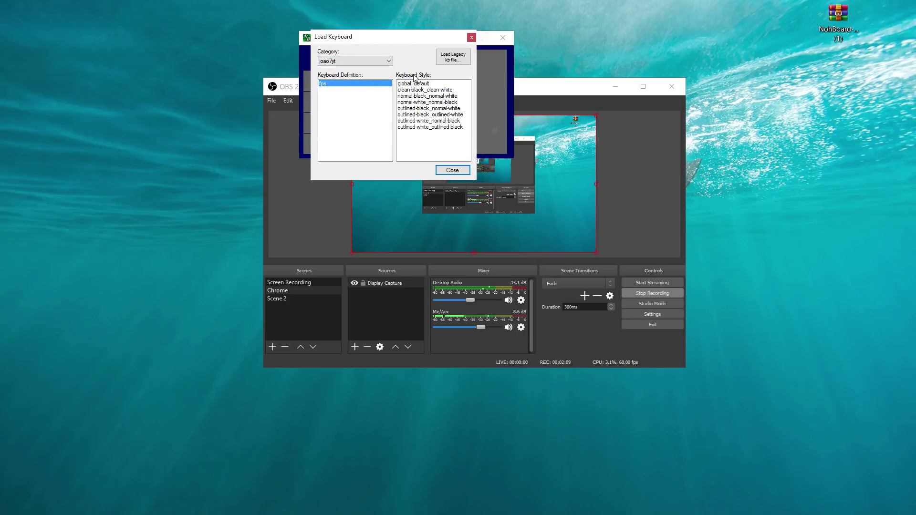
left_click_drag(411, 38, 666, 83)
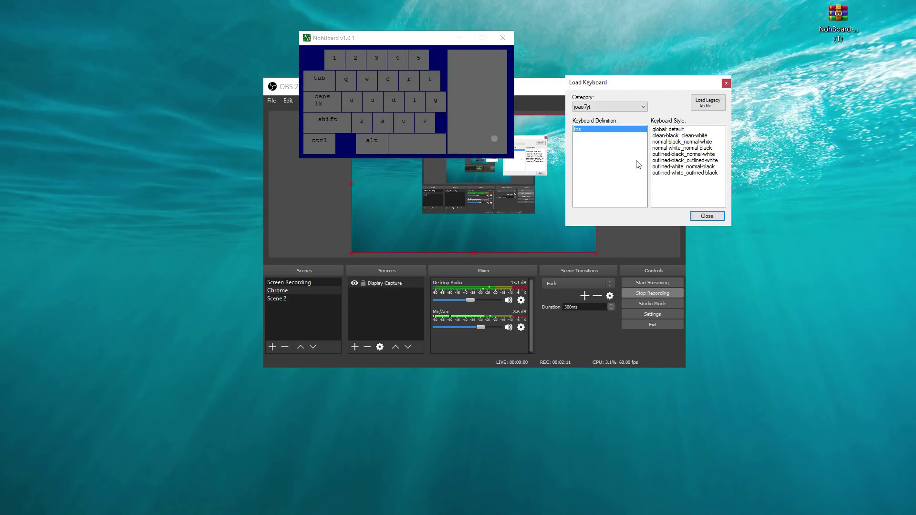
Compare keyboard styles, settle on normal-black_normal-white, and move the overlay to the top-right corner
left_click(678, 135)
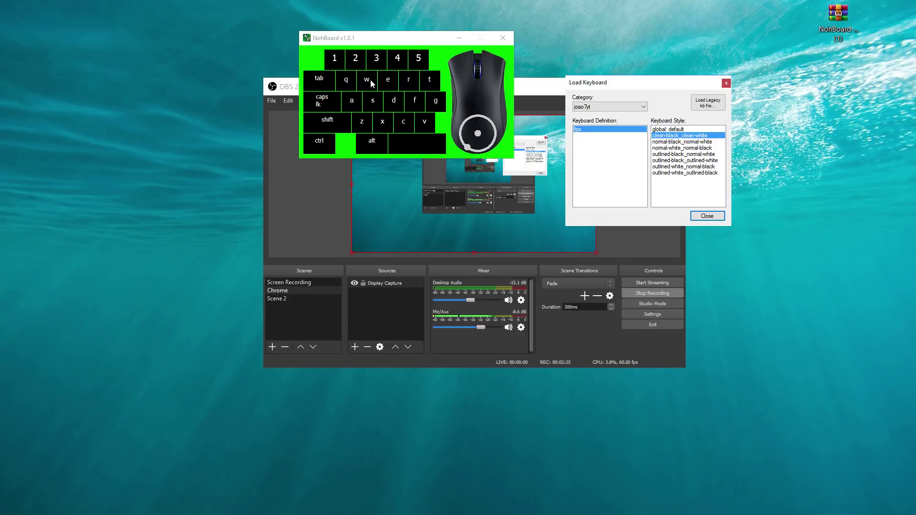
left_click(694, 148)
left_click(697, 142)
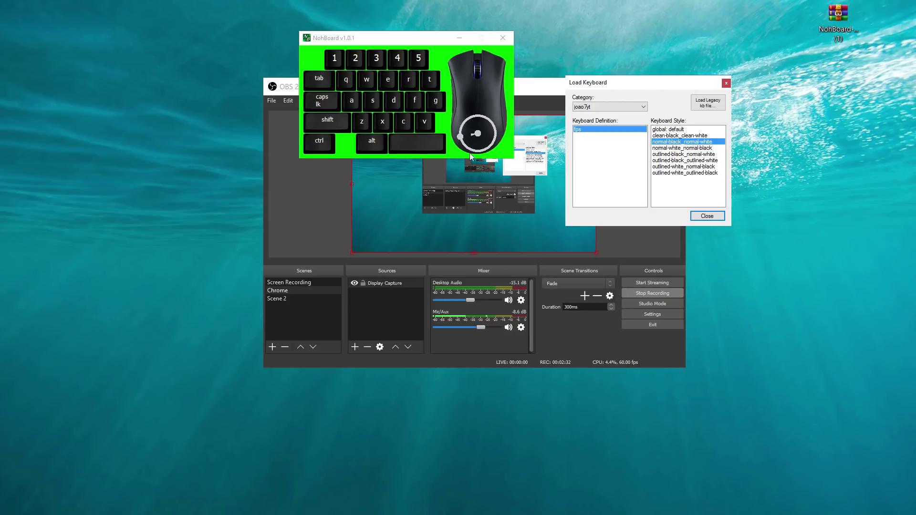
left_click(696, 148)
left_click(696, 142)
left_click(725, 84)
left_click_drag(594, 30, 801, 5)
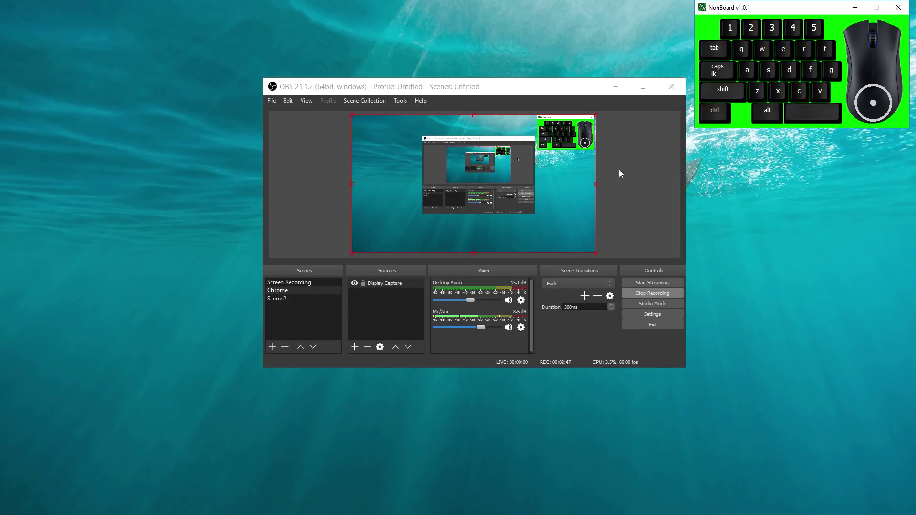
Add Window Capture 2 in OBS, capturing the '[NohBoard.exe]: NohBoard v1.0.1' window
right_click(389, 308)
mouse_move(407, 317)
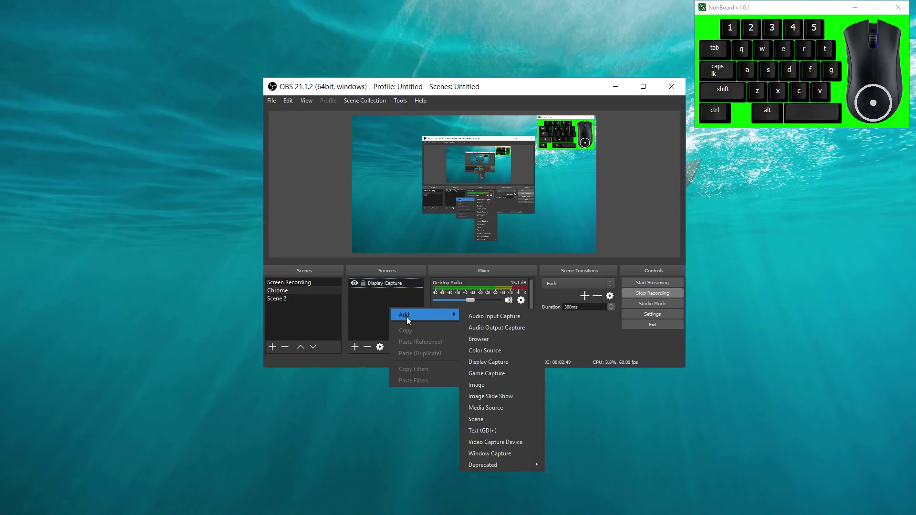
left_click(368, 293)
right_click(382, 316)
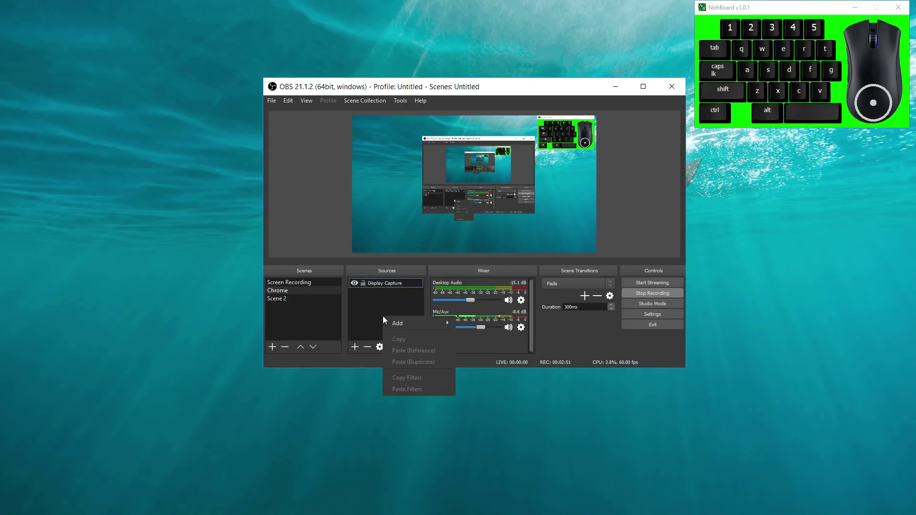
mouse_move(394, 324)
left_click(505, 463)
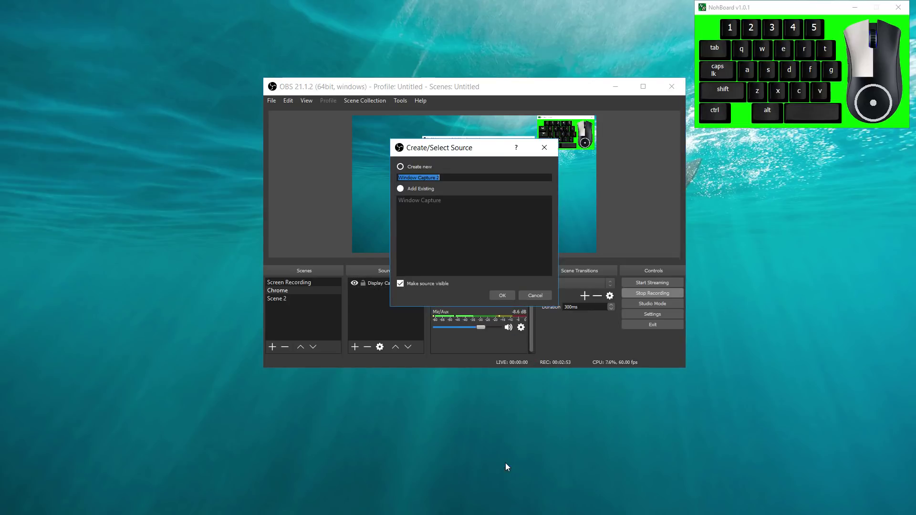
left_click(503, 296)
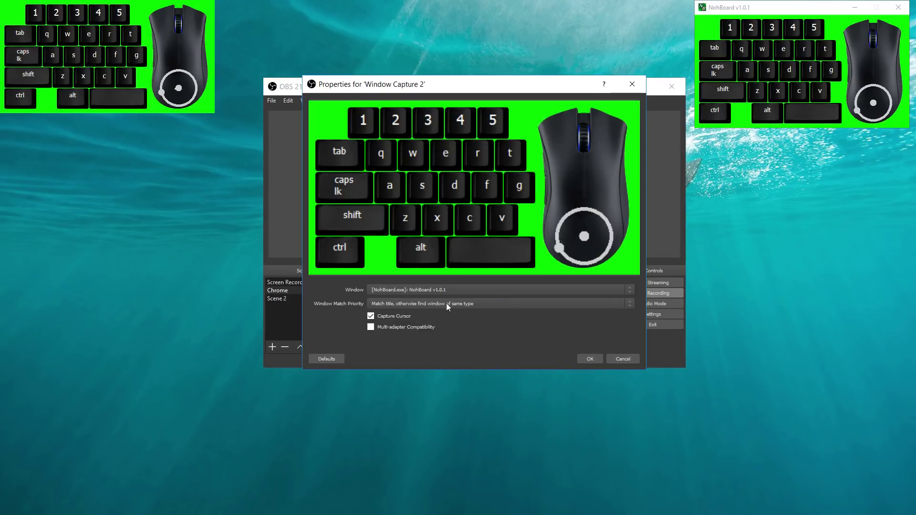
left_click(431, 290)
left_click(431, 297)
left_click(464, 290)
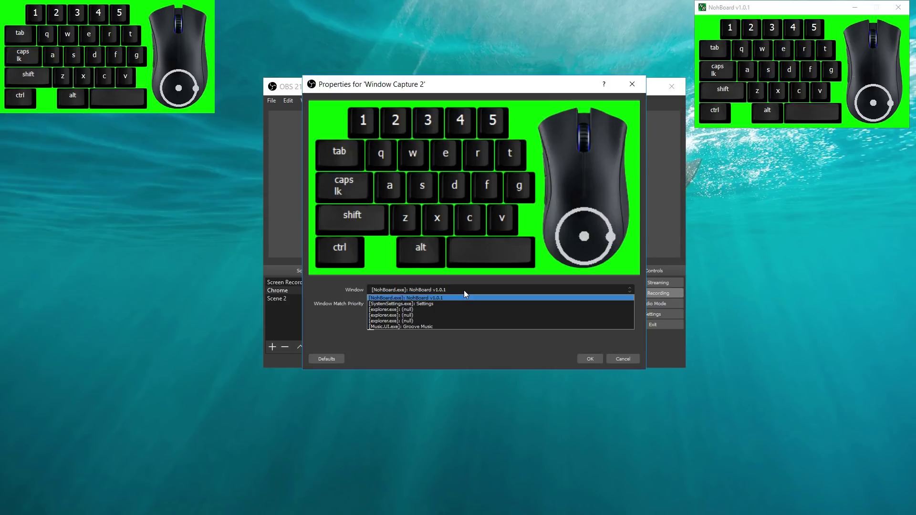
left_click(440, 298)
left_click(589, 358)
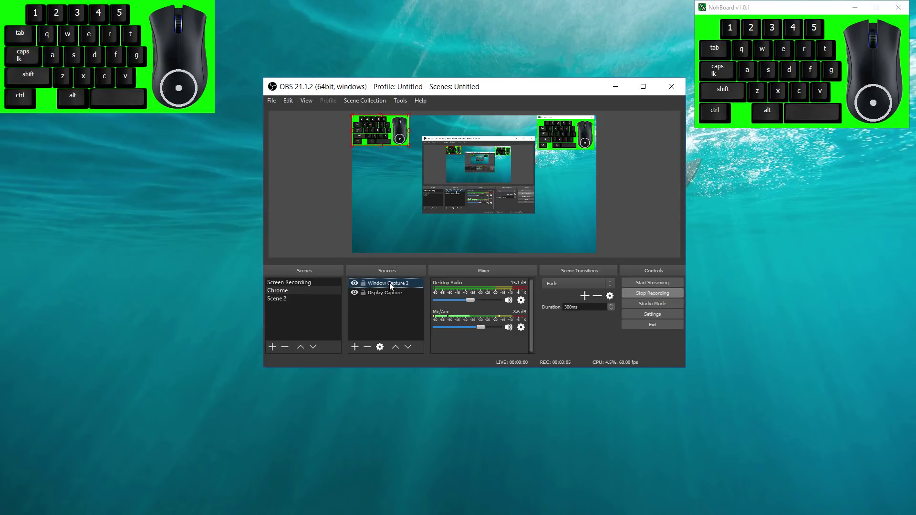
Open the Filters window for the Window Capture 2 source
left_click(404, 286)
right_click(403, 285)
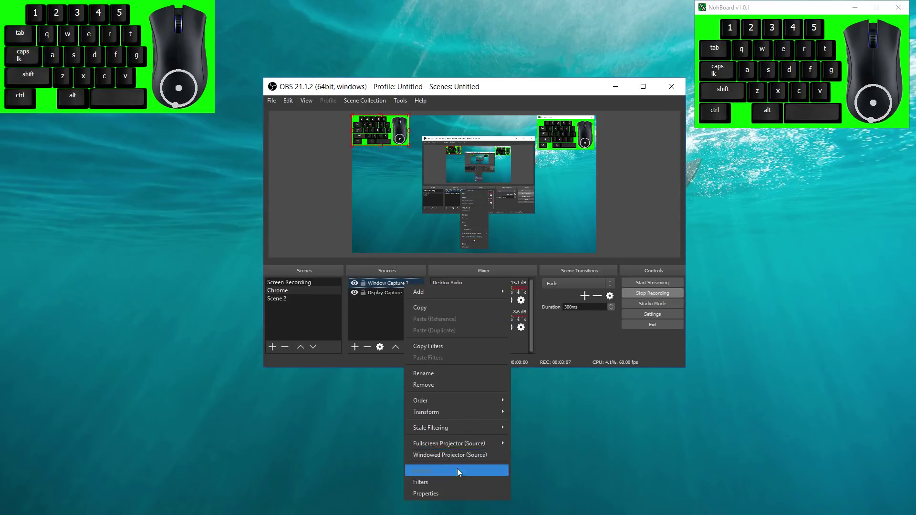
left_click(450, 481)
left_click_drag(334, 51, 374, 47)
Add a Chroma Key filter, then drag the overlay lower in the preview
right_click(342, 125)
mouse_move(369, 129)
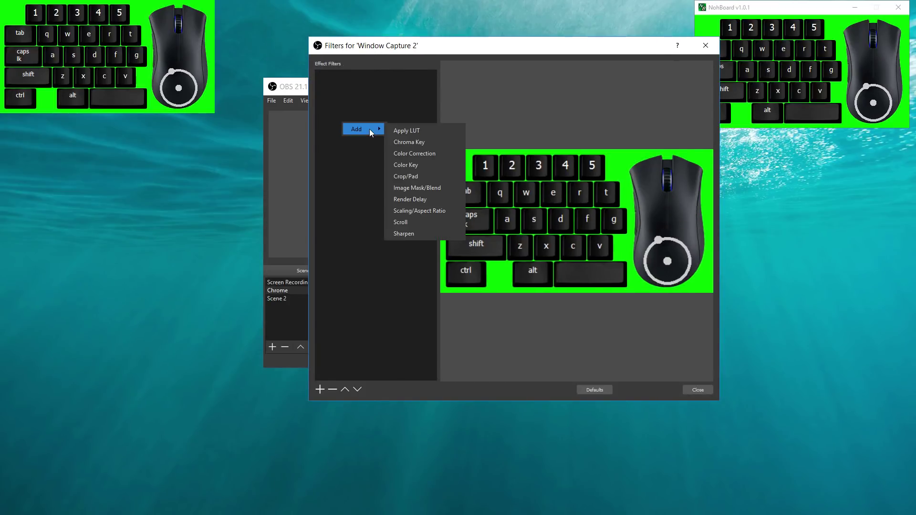
left_click(422, 142)
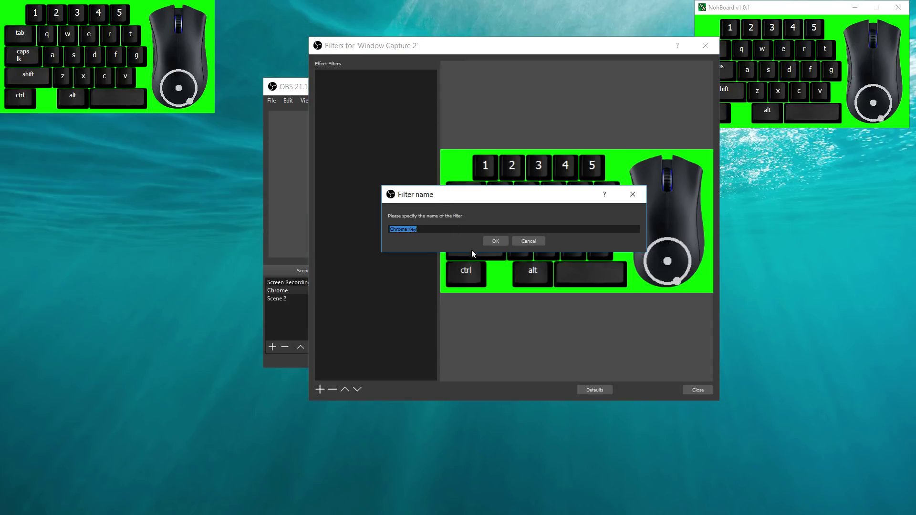
left_click(493, 240)
left_click_drag(563, 45, 660, 151)
left_click_drag(367, 123, 367, 183)
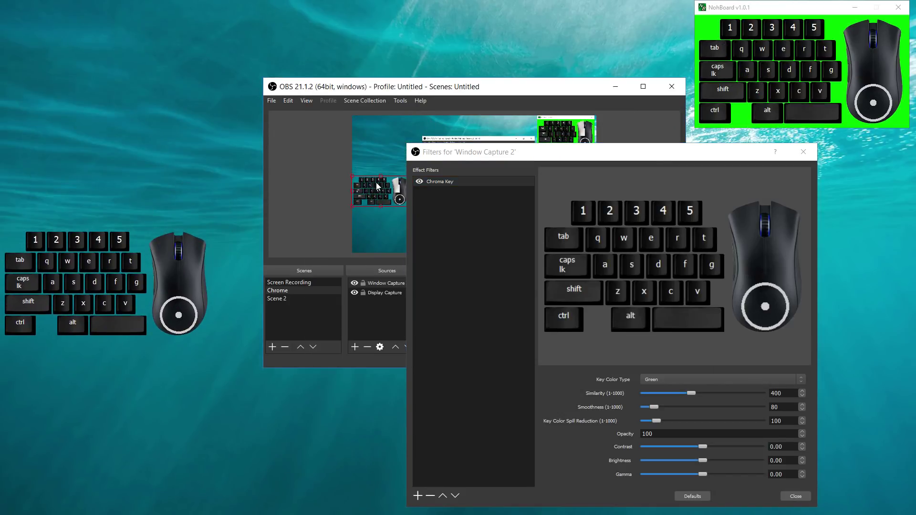